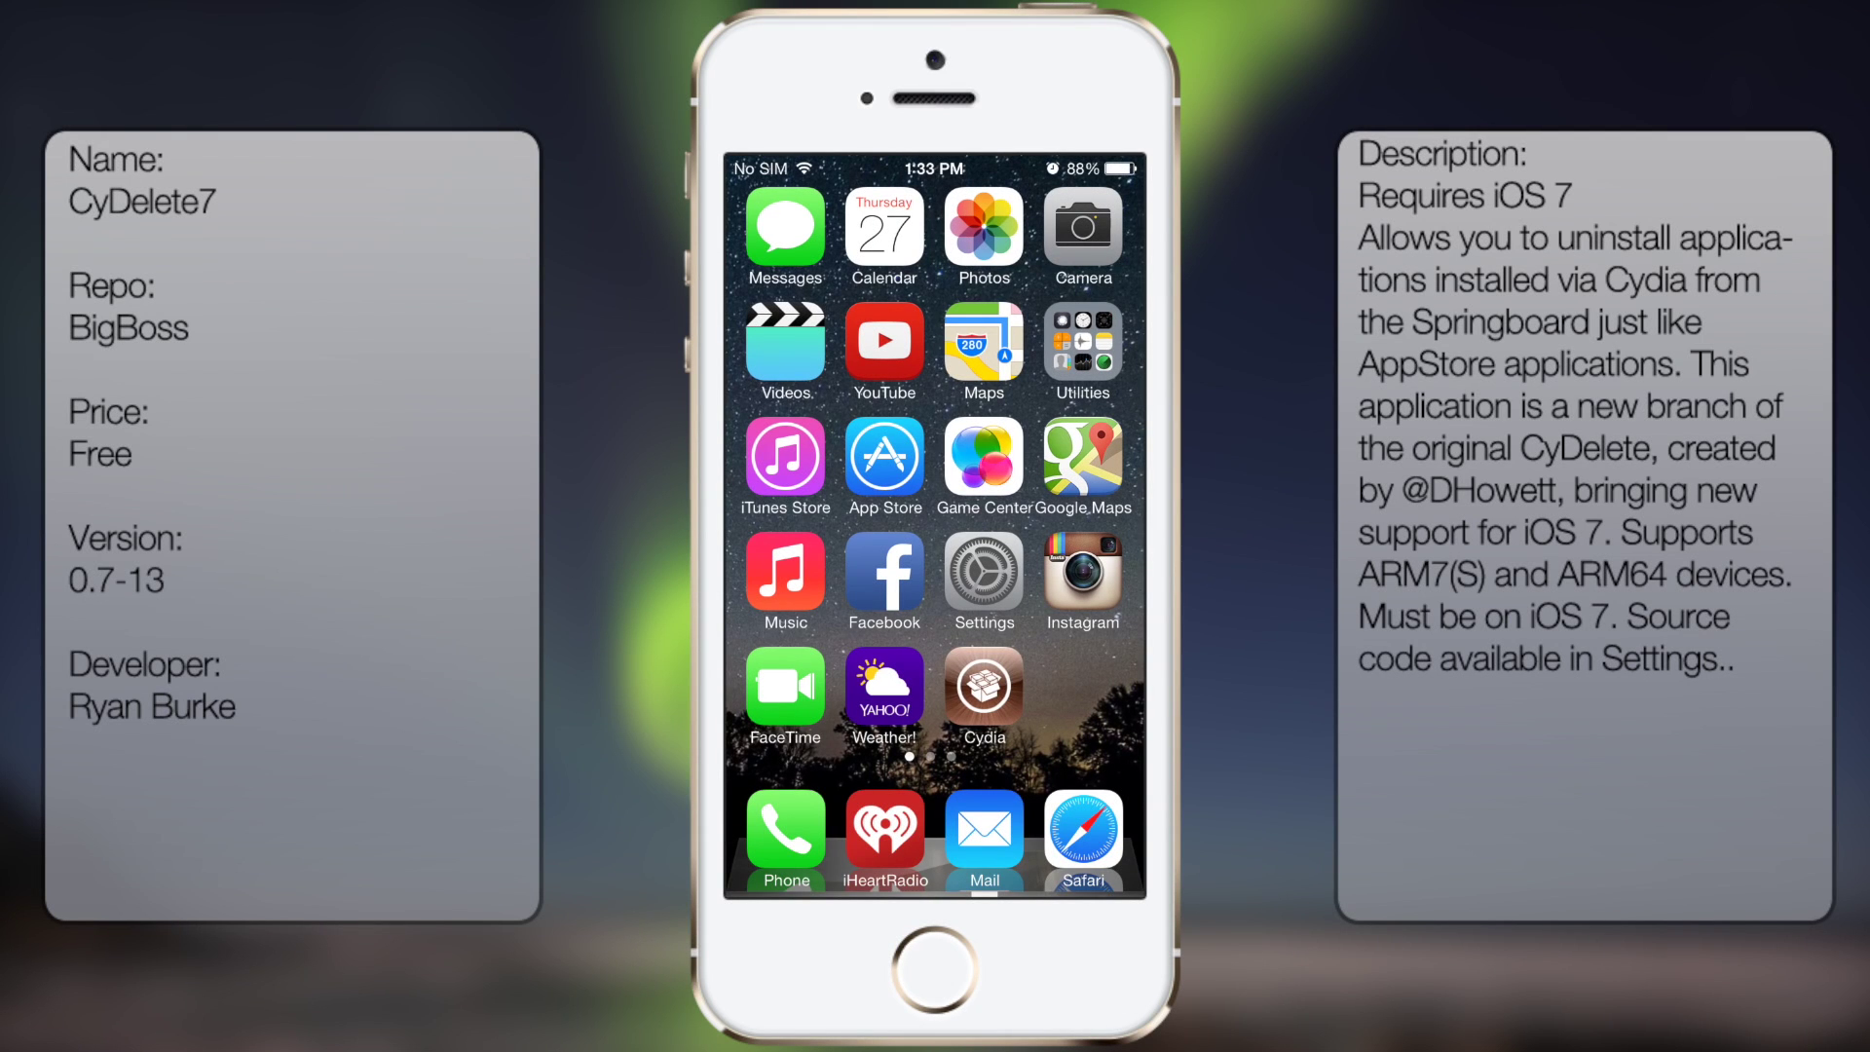
{"action": "scroll", "coordinate": [936, 526], "scroll_direction": "down", "scroll_amount": 5}
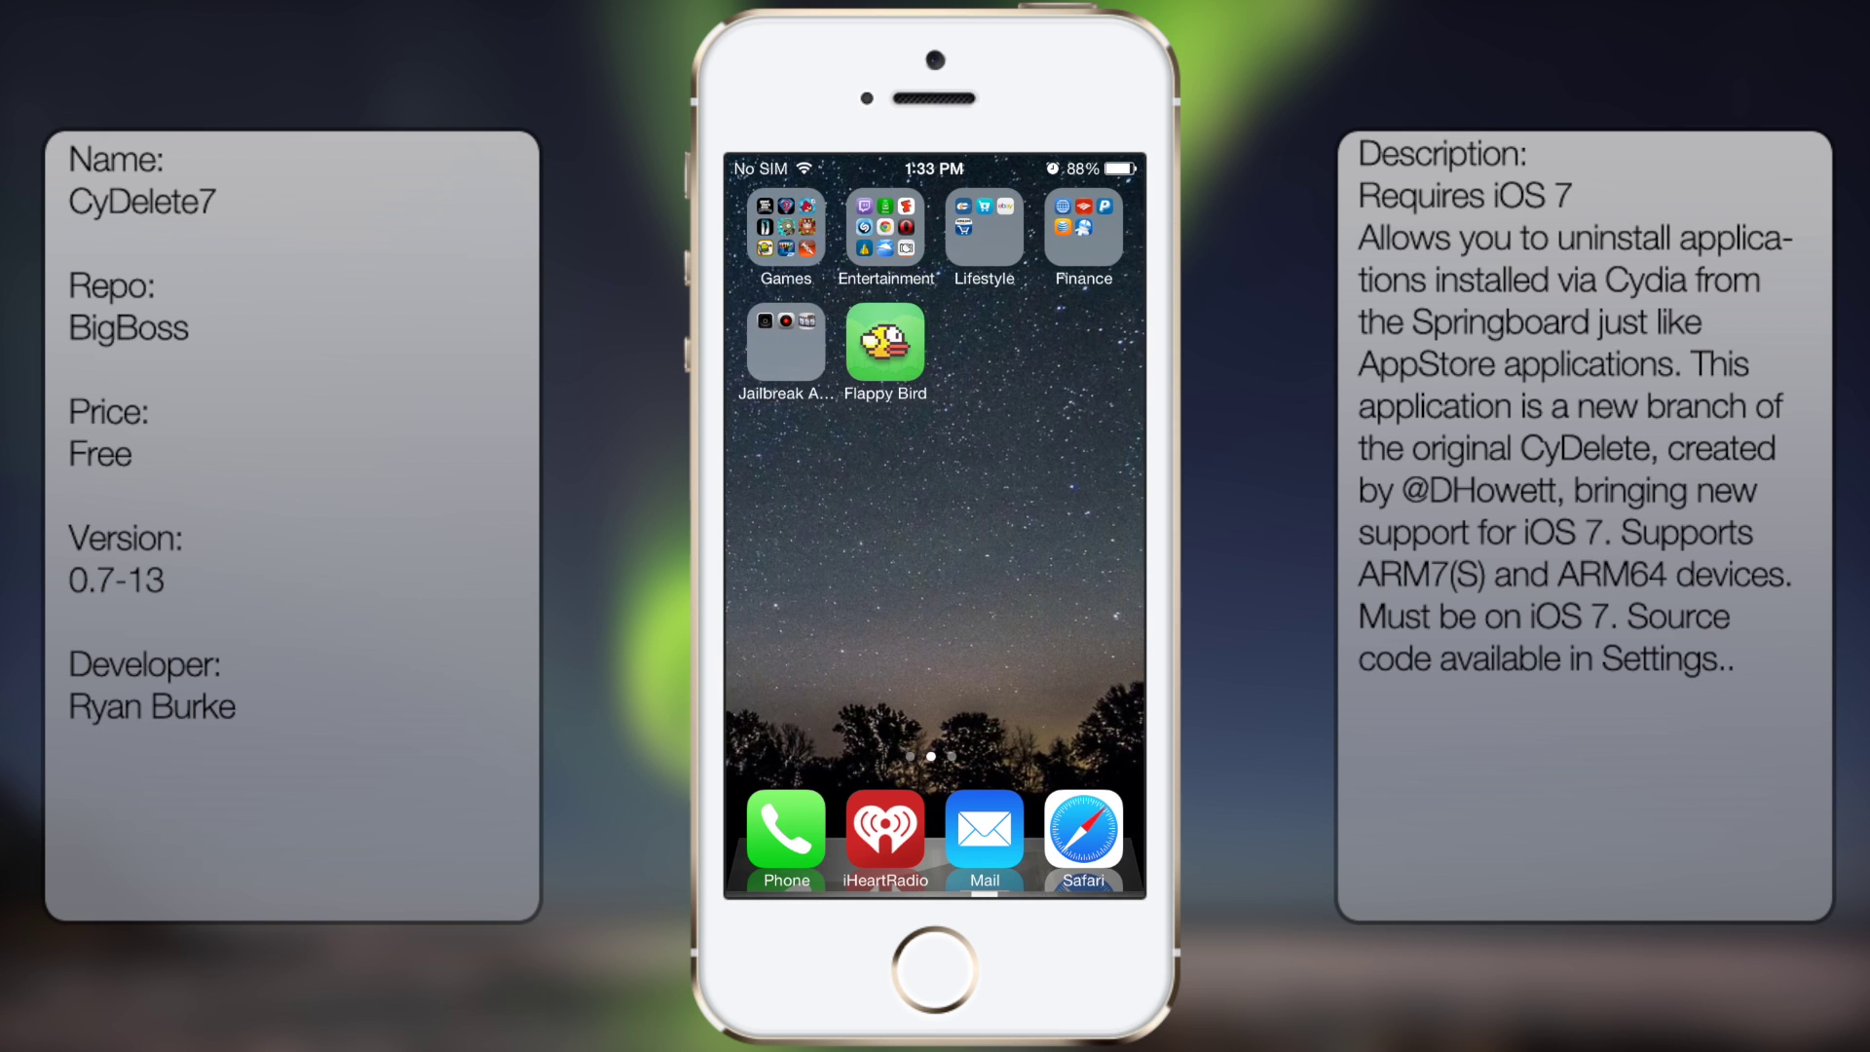
- Check the Jailbreak Apps folder, then open CyDelete7's package details page in Cydia
{"action": "left_click", "coordinate": [794, 358]}
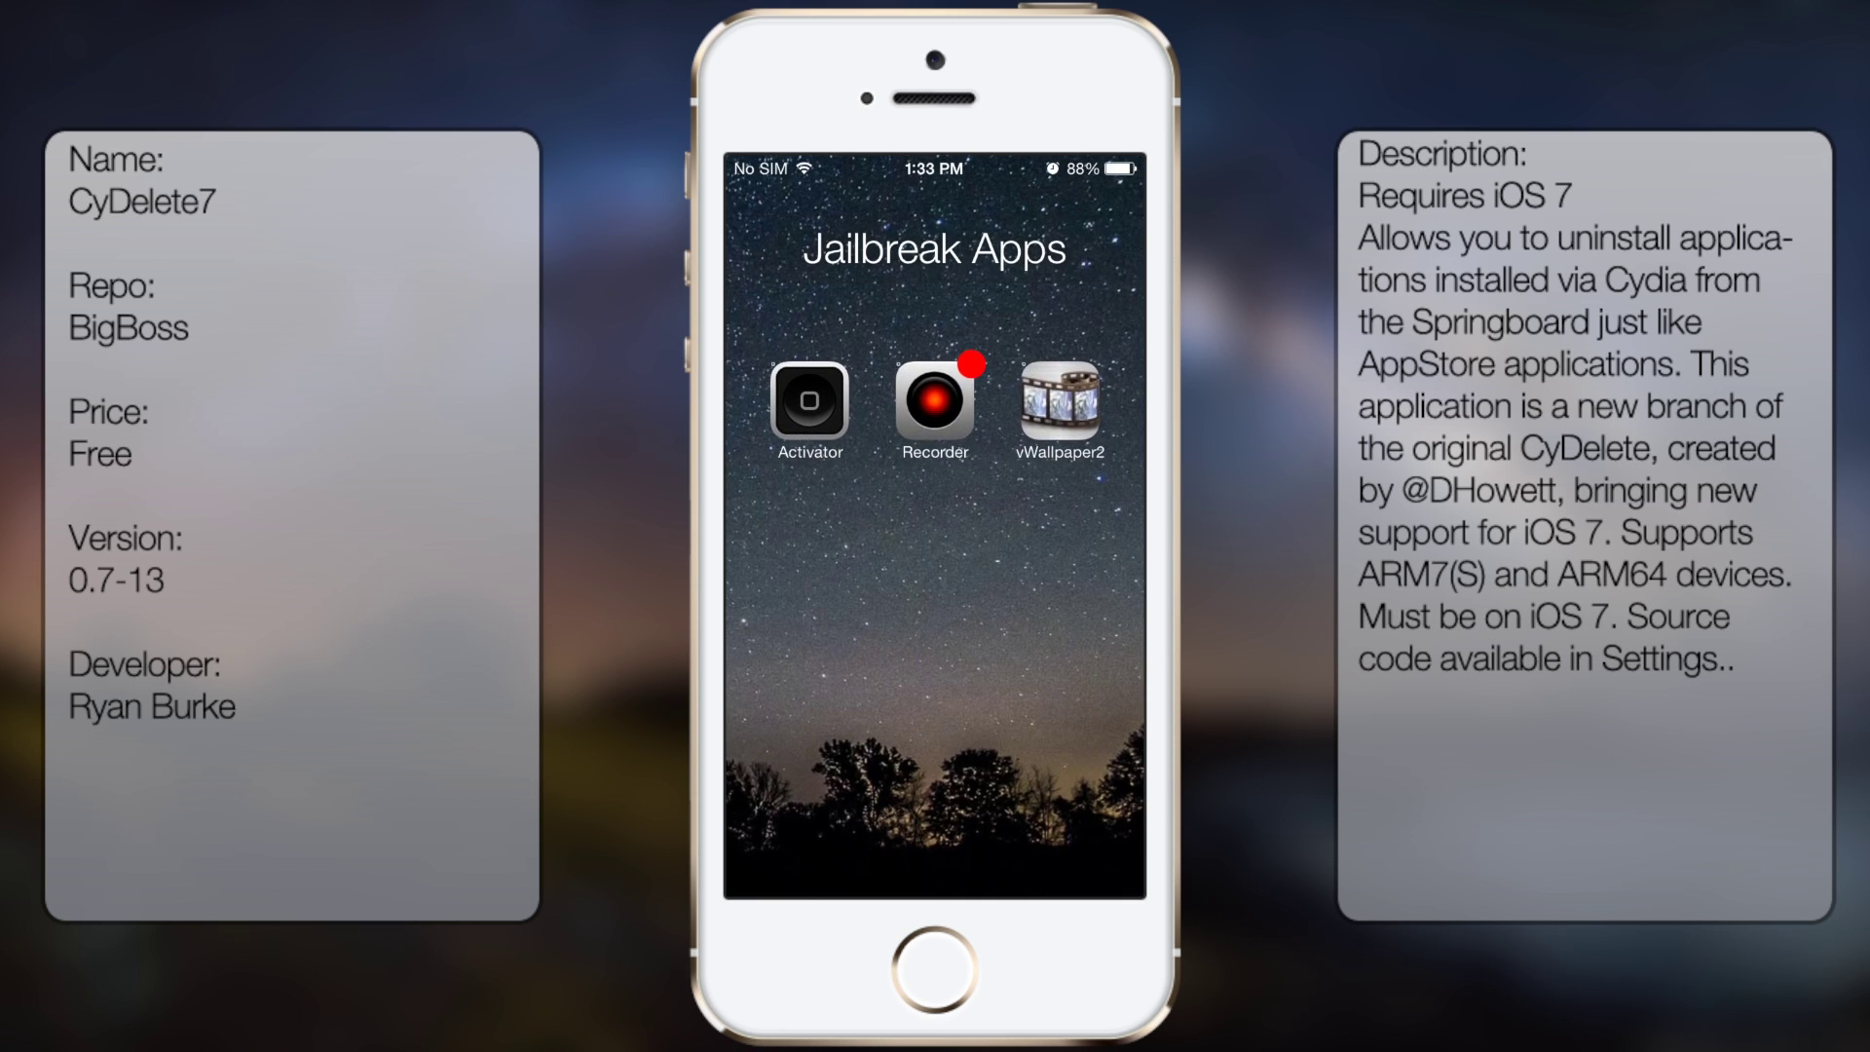
{"action": "left_click", "coordinate": [1002, 764]}
{"action": "left_click_drag", "start_coordinate": [1018, 570], "coordinate": [1124, 573]}
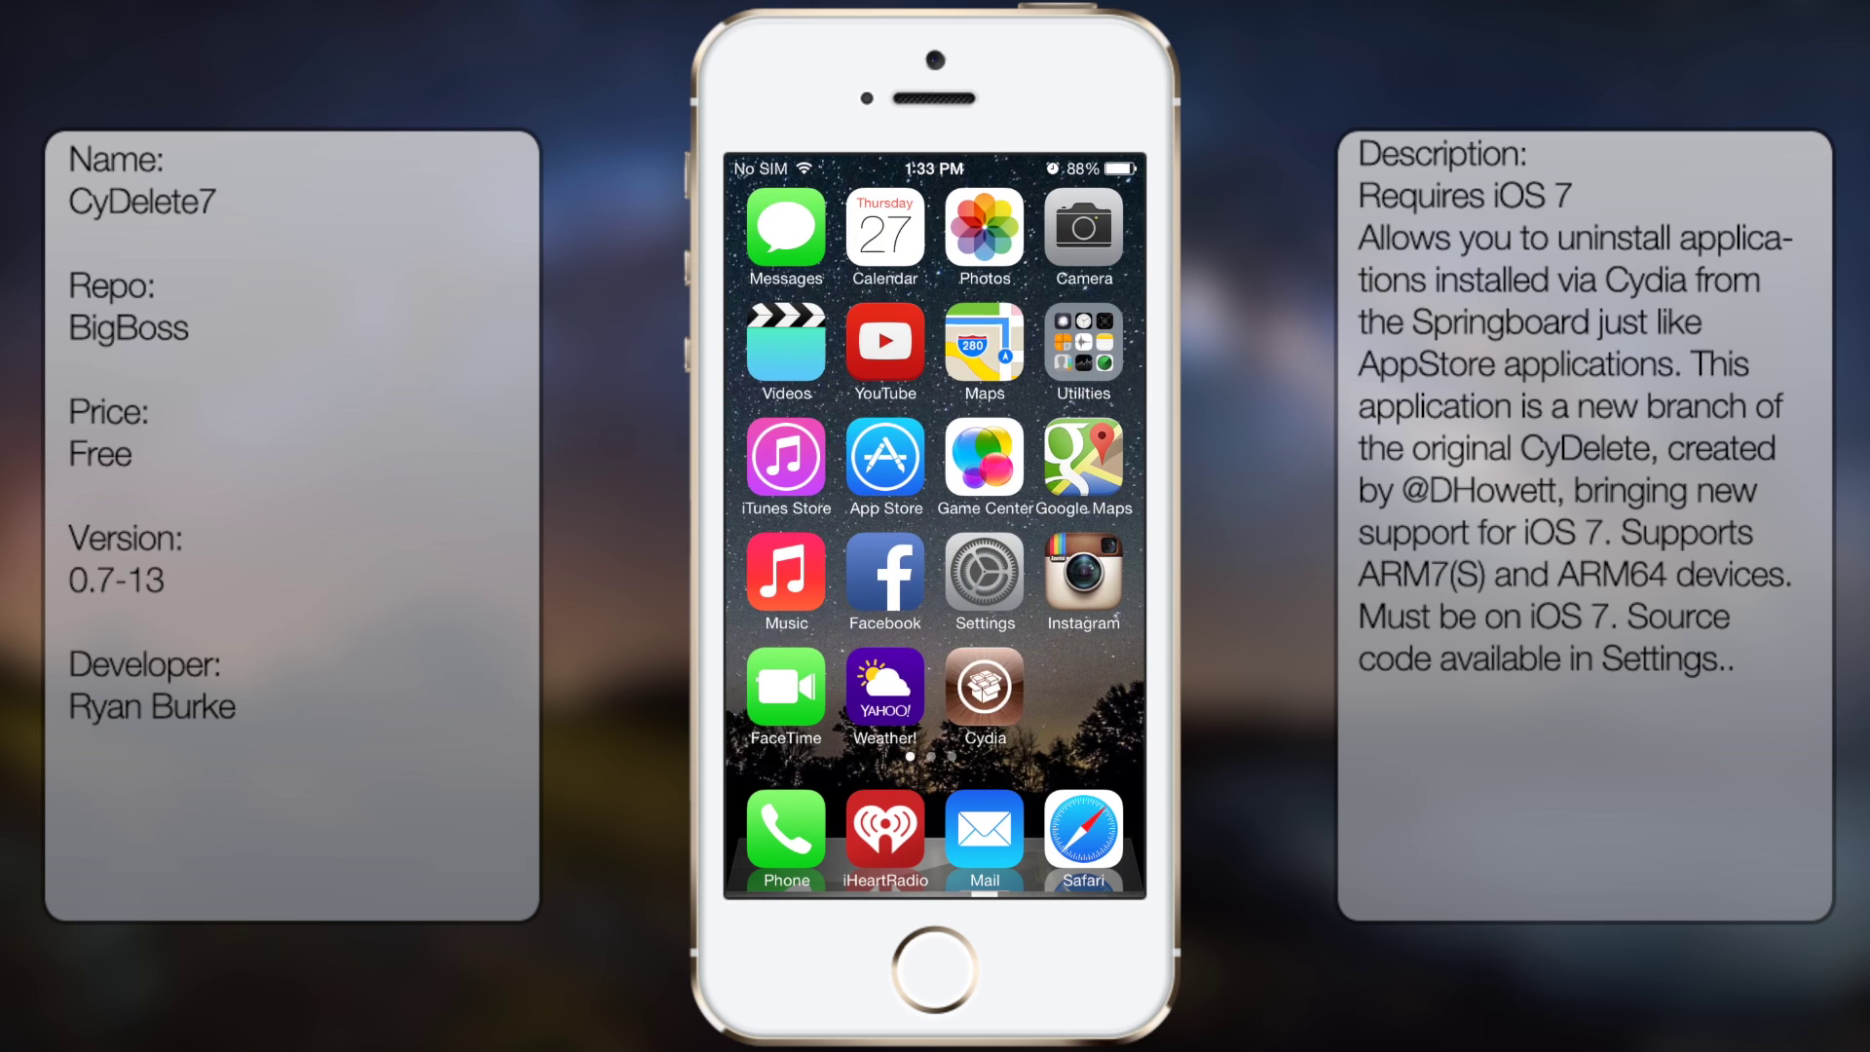
{"action": "left_click", "coordinate": [986, 573]}
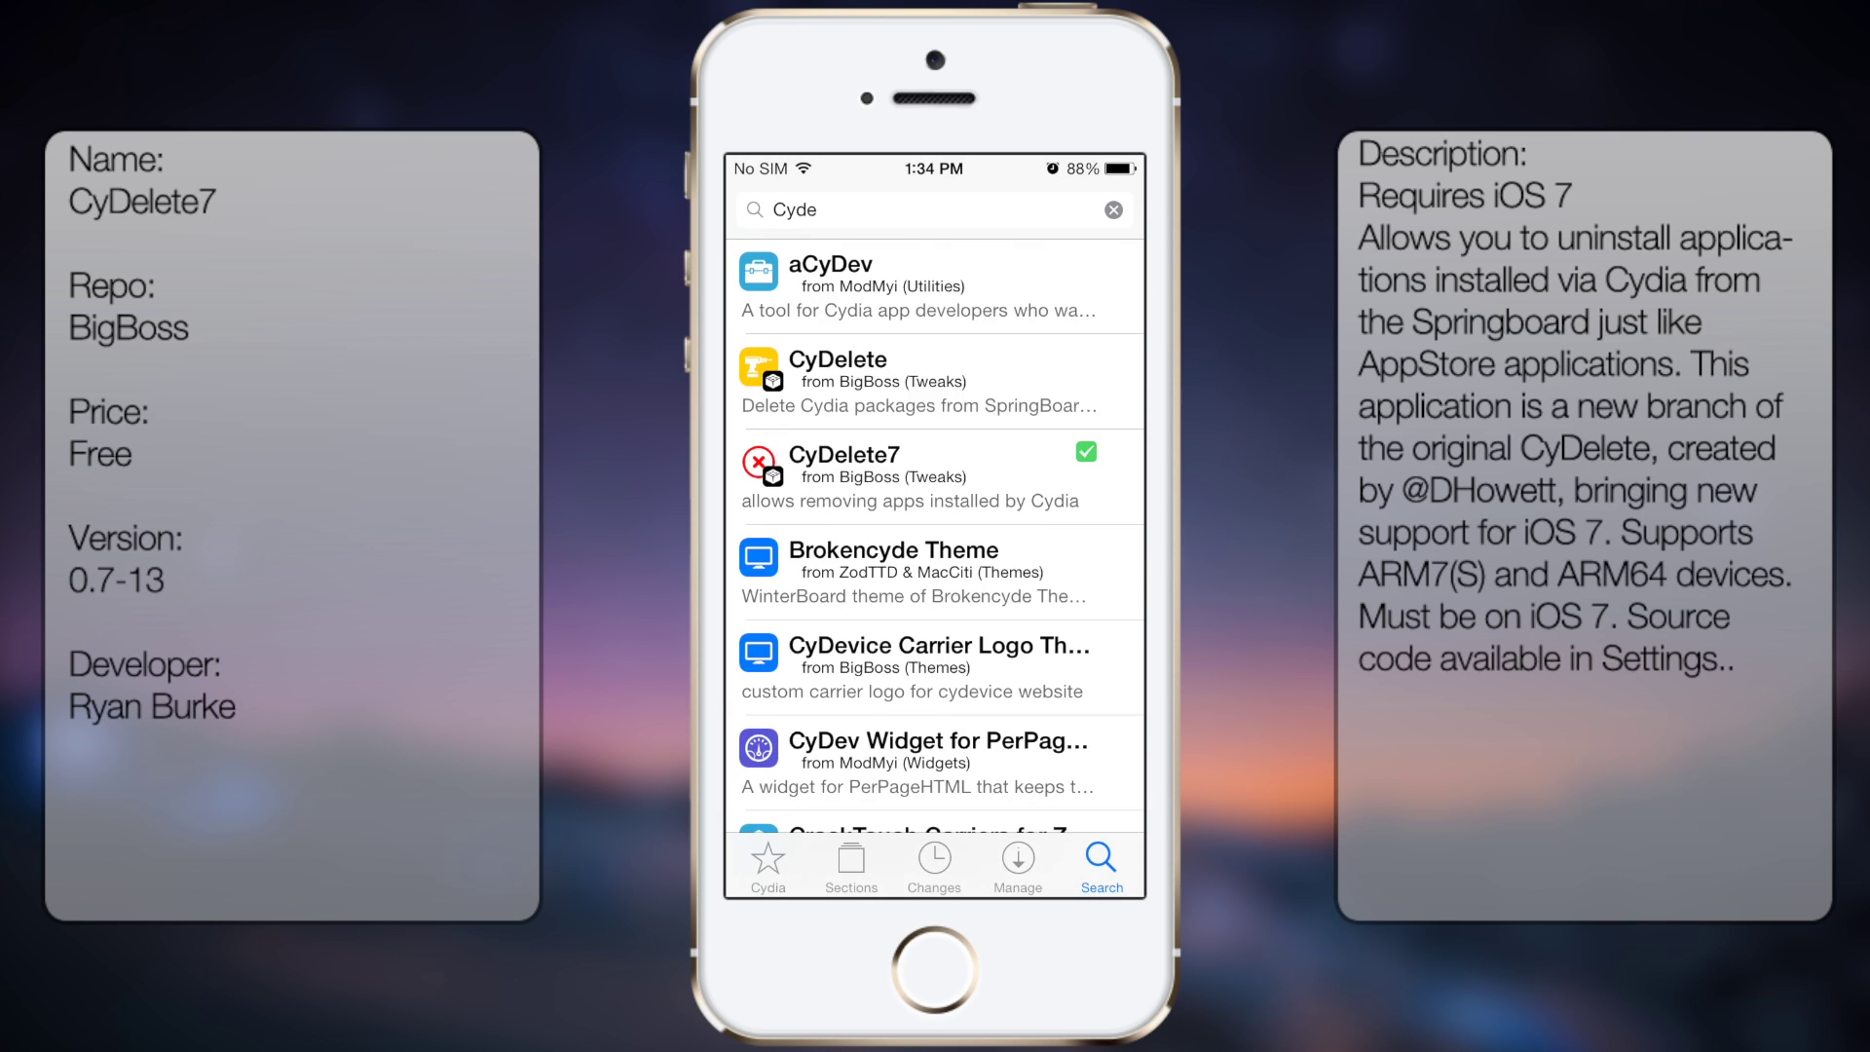
{"action": "left_click", "coordinate": [876, 474]}
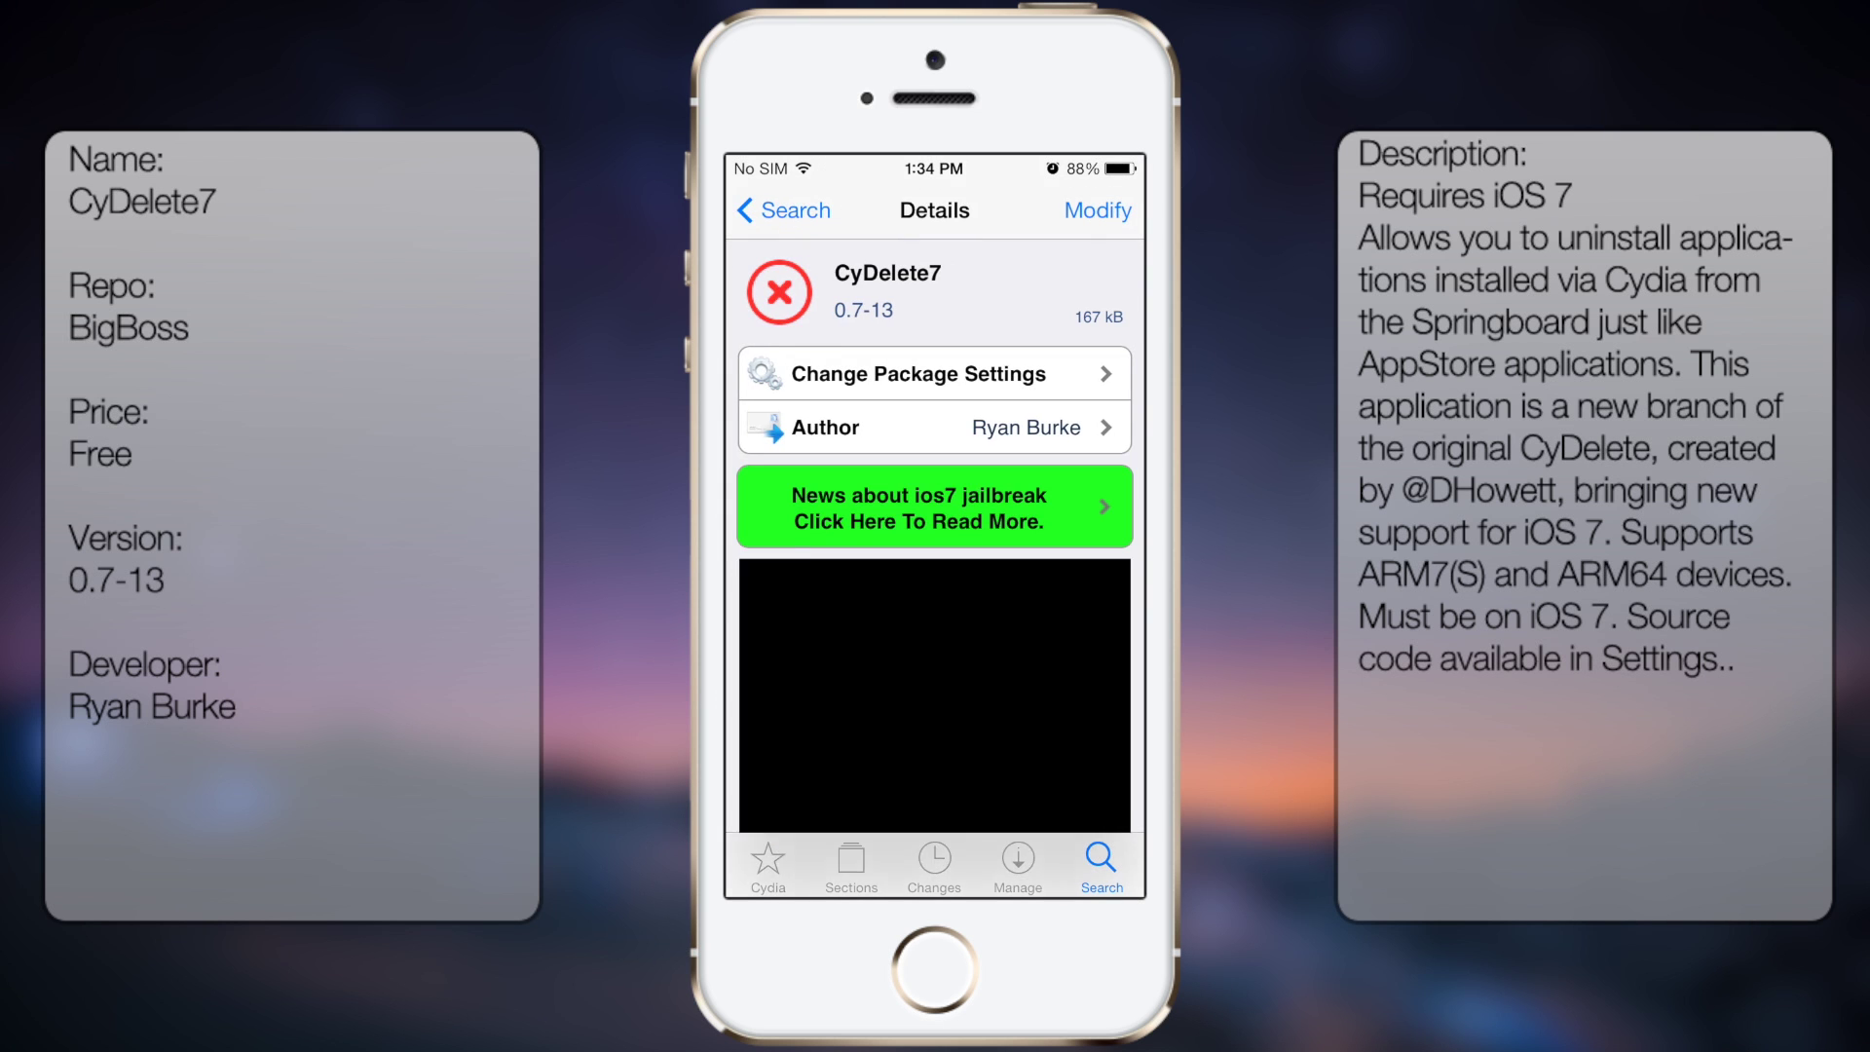
{"action": "scroll", "coordinate": [934, 584], "scroll_direction": "down", "scroll_amount": 2}
{"action": "scroll", "coordinate": [935, 584], "scroll_direction": "down", "scroll_amount": 5}
{"action": "scroll", "coordinate": [936, 586], "scroll_direction": "down", "scroll_amount": 3}
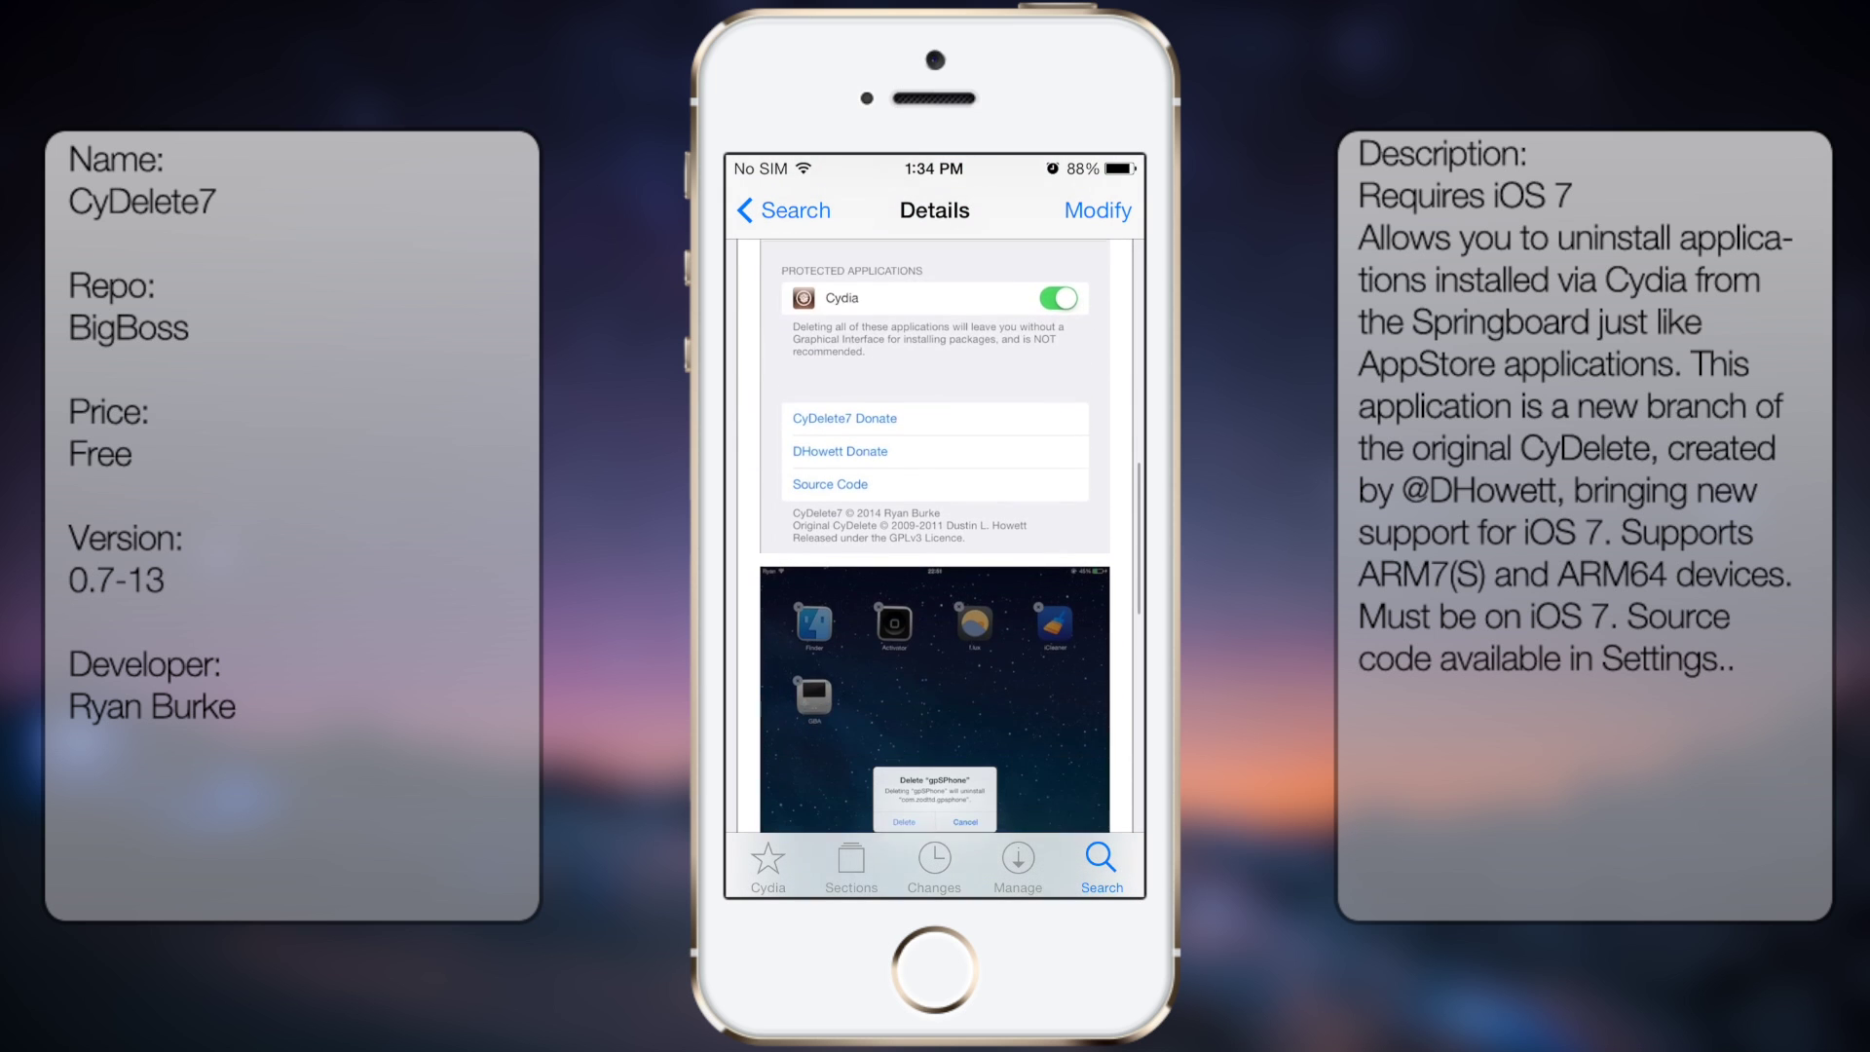
- Leave Cydia and view CyDelete7's settings pane, which lists Cydia as a protected app
{"action": "key", "text": "Home"}
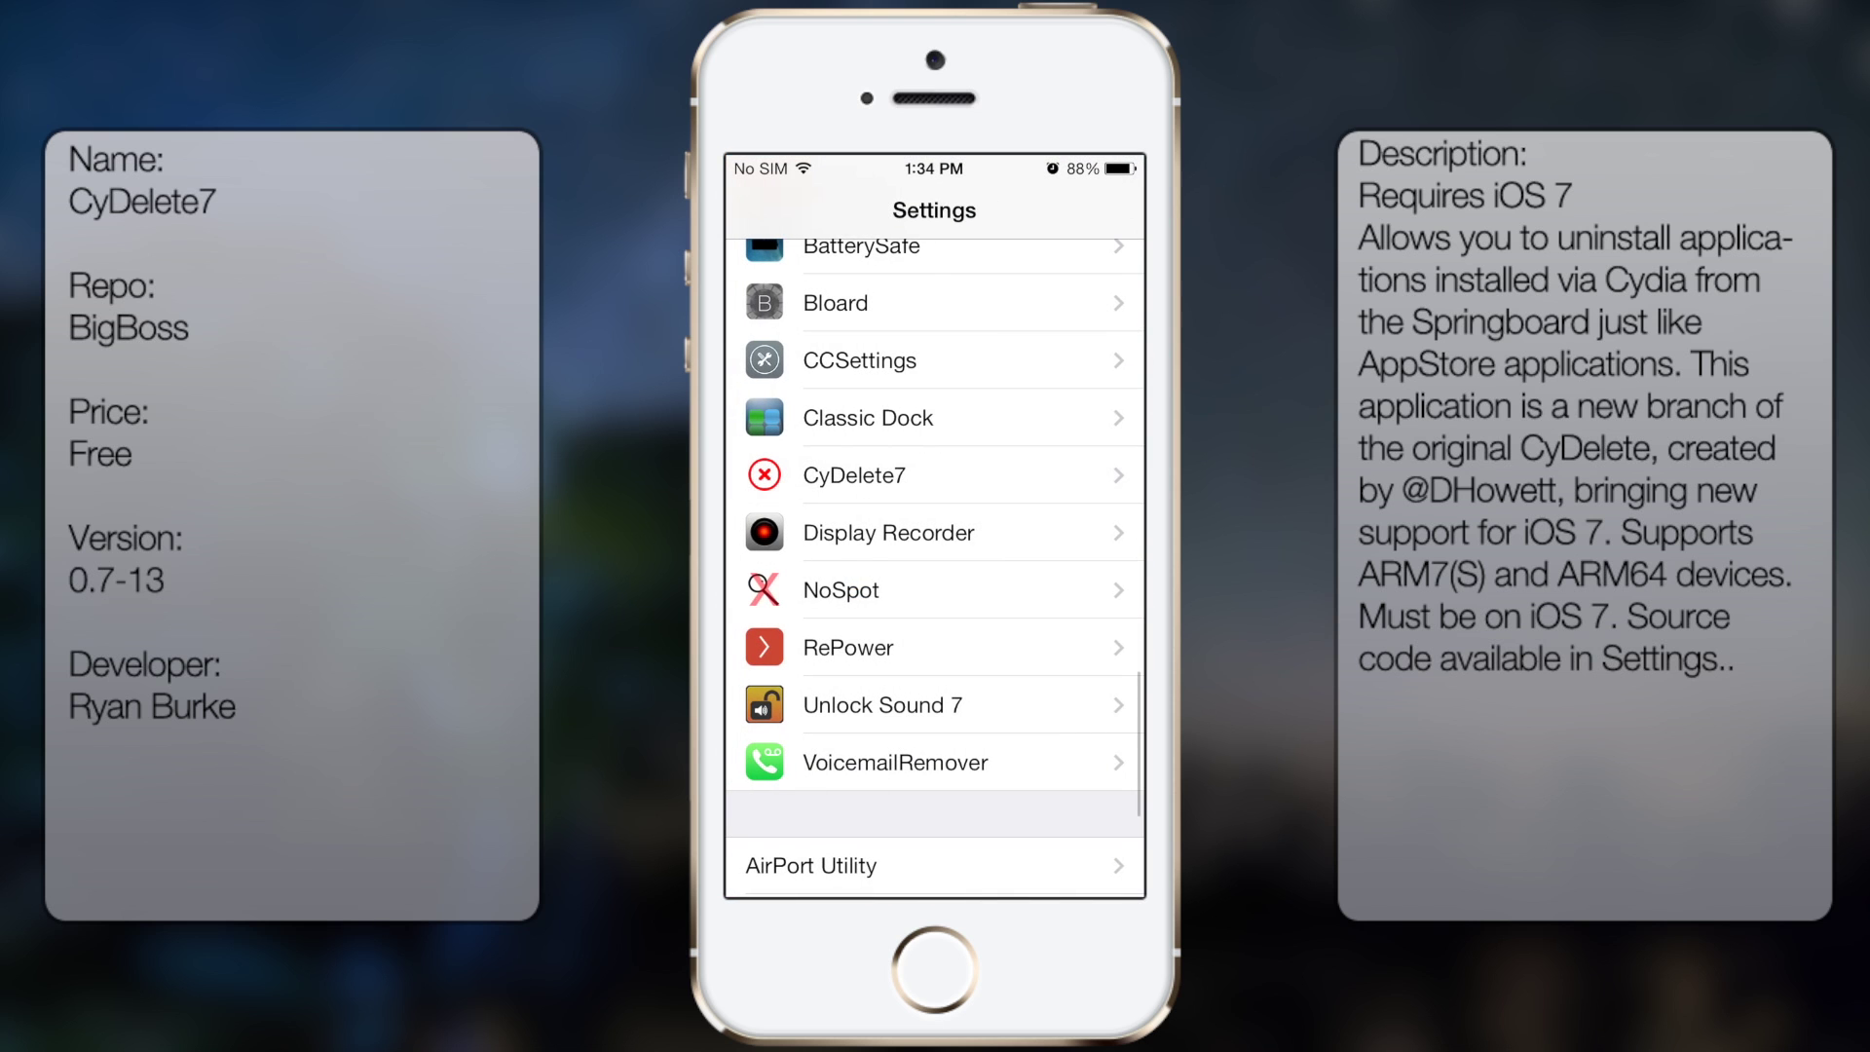
{"action": "left_click", "coordinate": [1035, 480]}
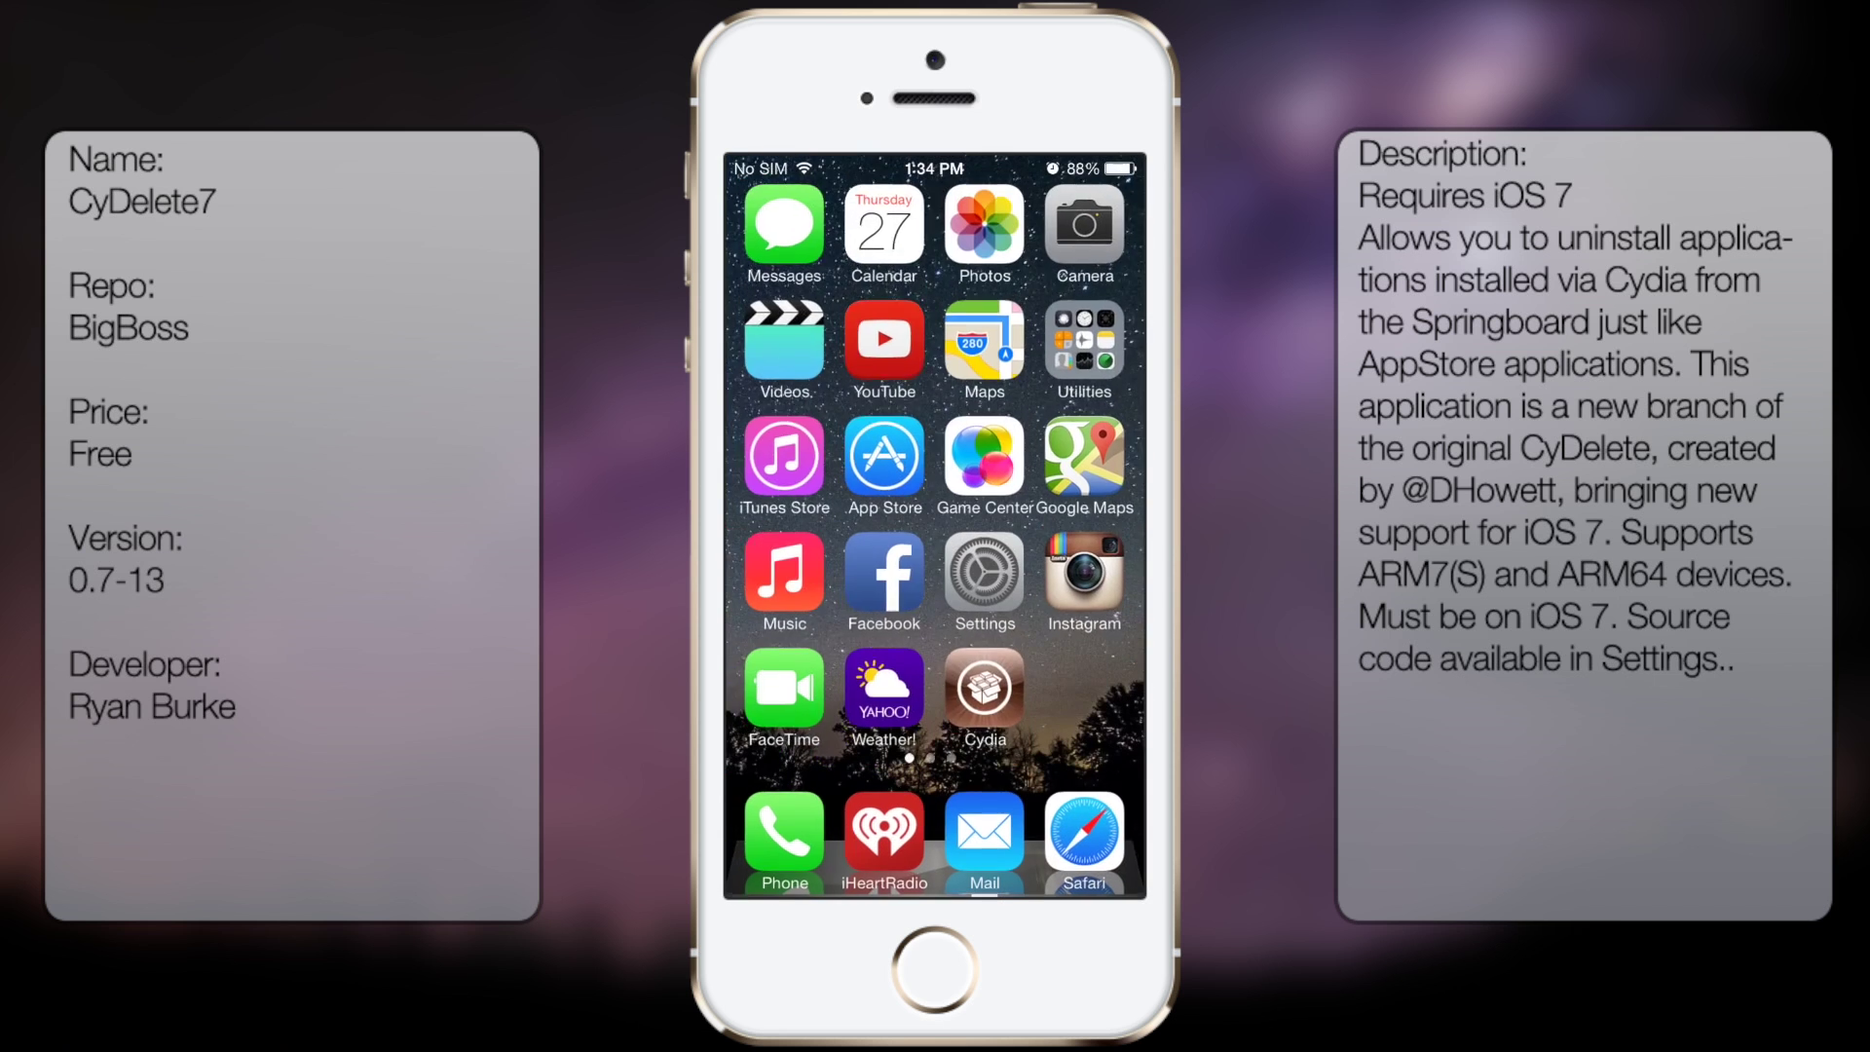
{"action": "left_click_drag", "start_coordinate": [1052, 538], "coordinate": [819, 538]}
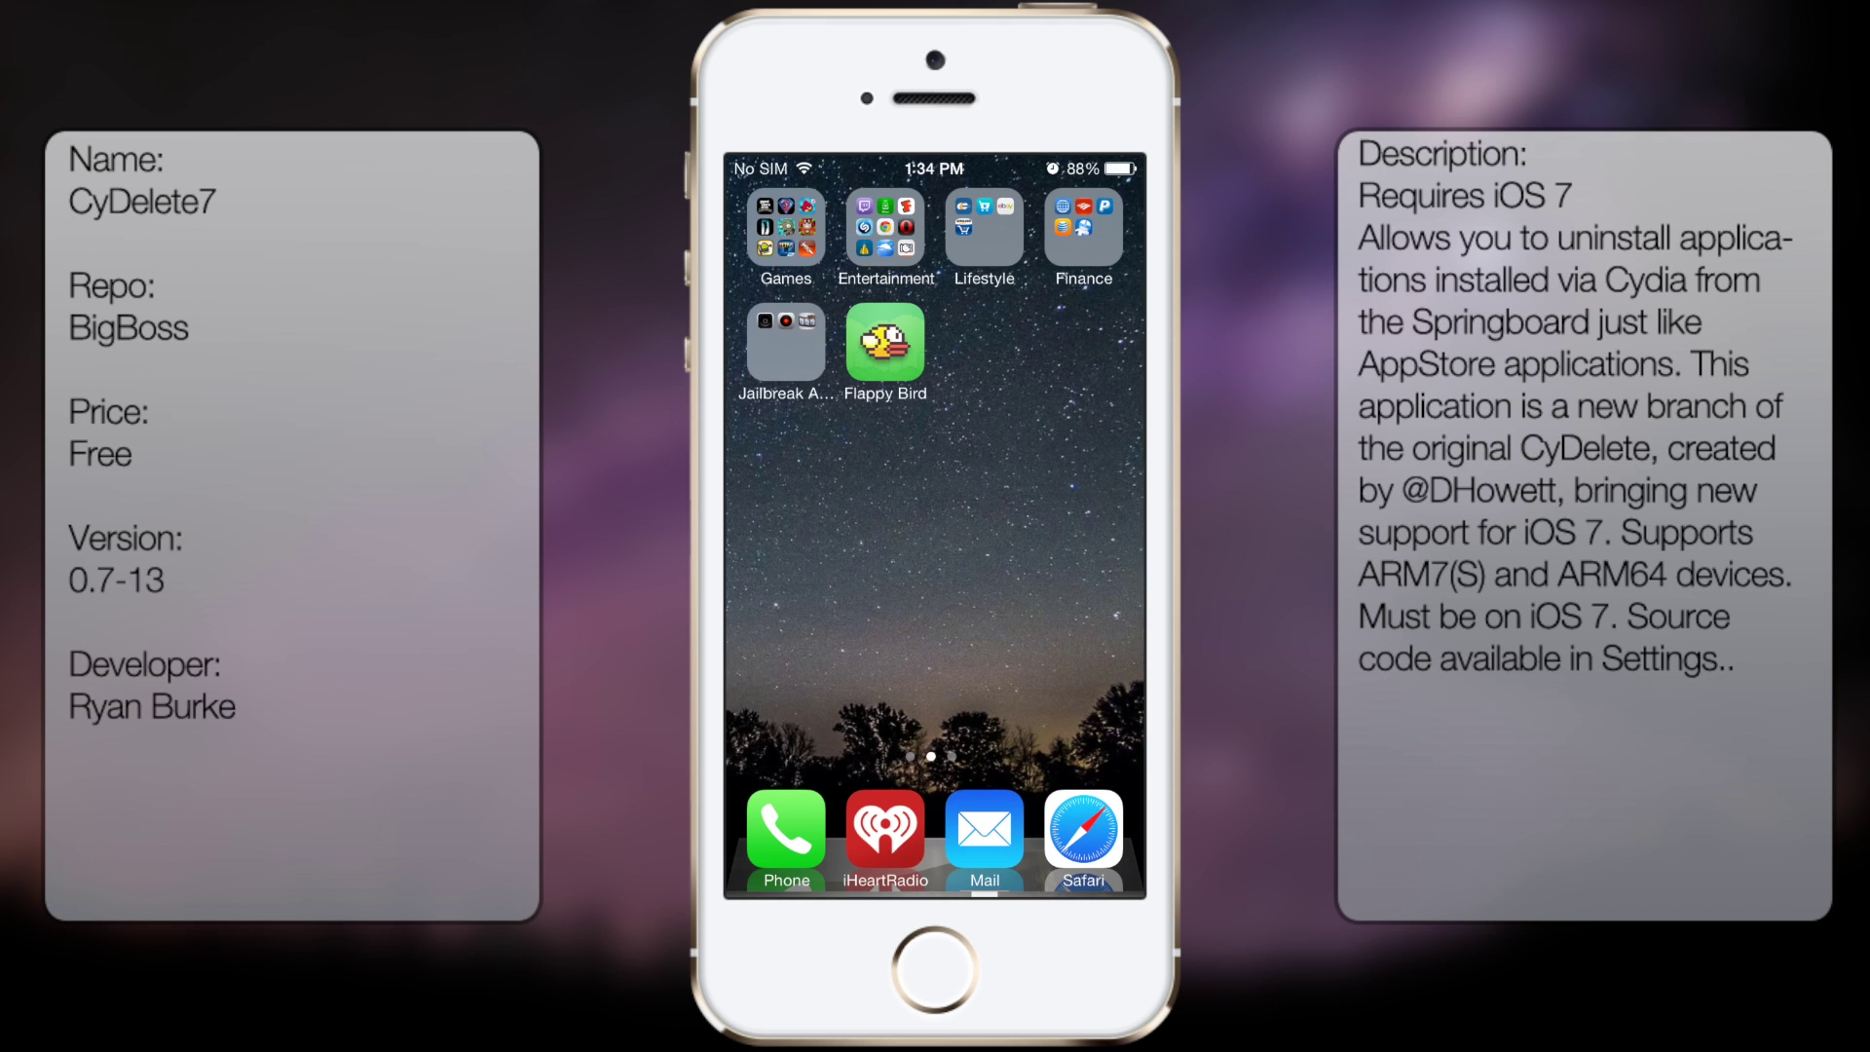
{"action": "left_click", "coordinate": [787, 343]}
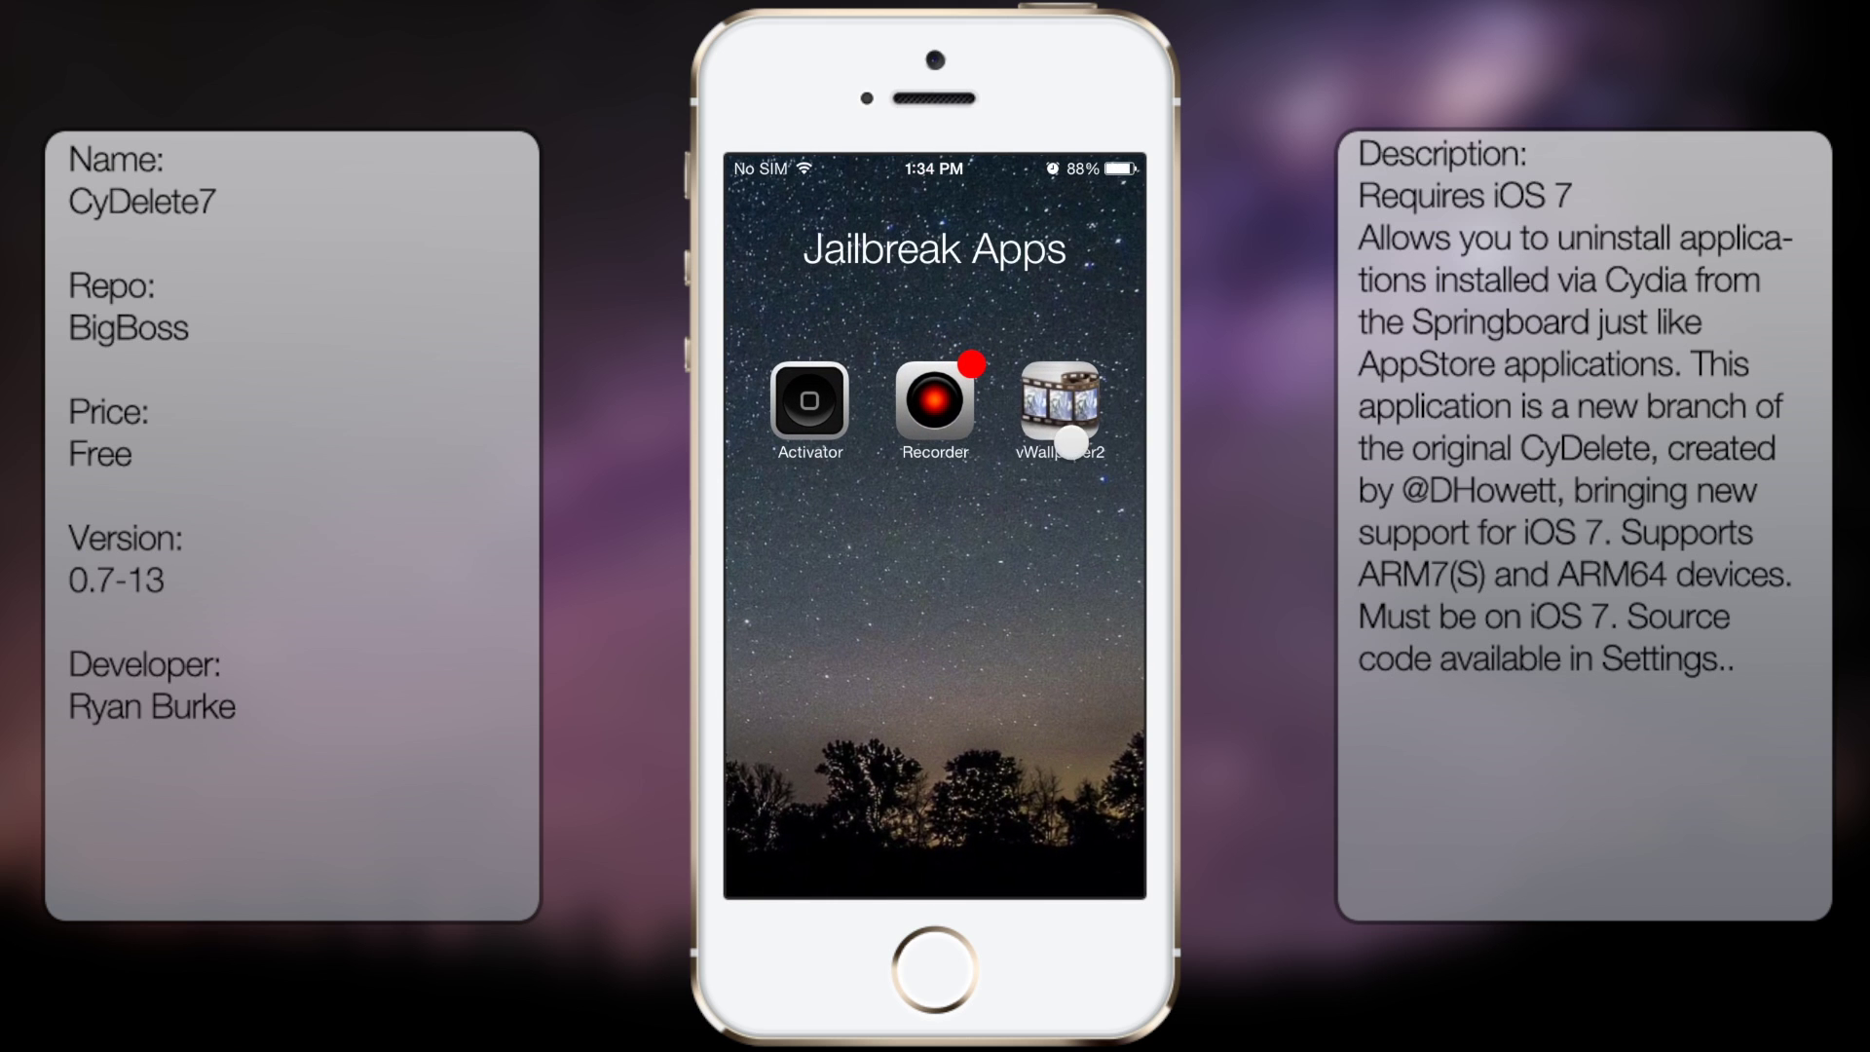
{"action": "left_click_drag", "start_coordinate": [1071, 442], "coordinate": [1065, 394]}
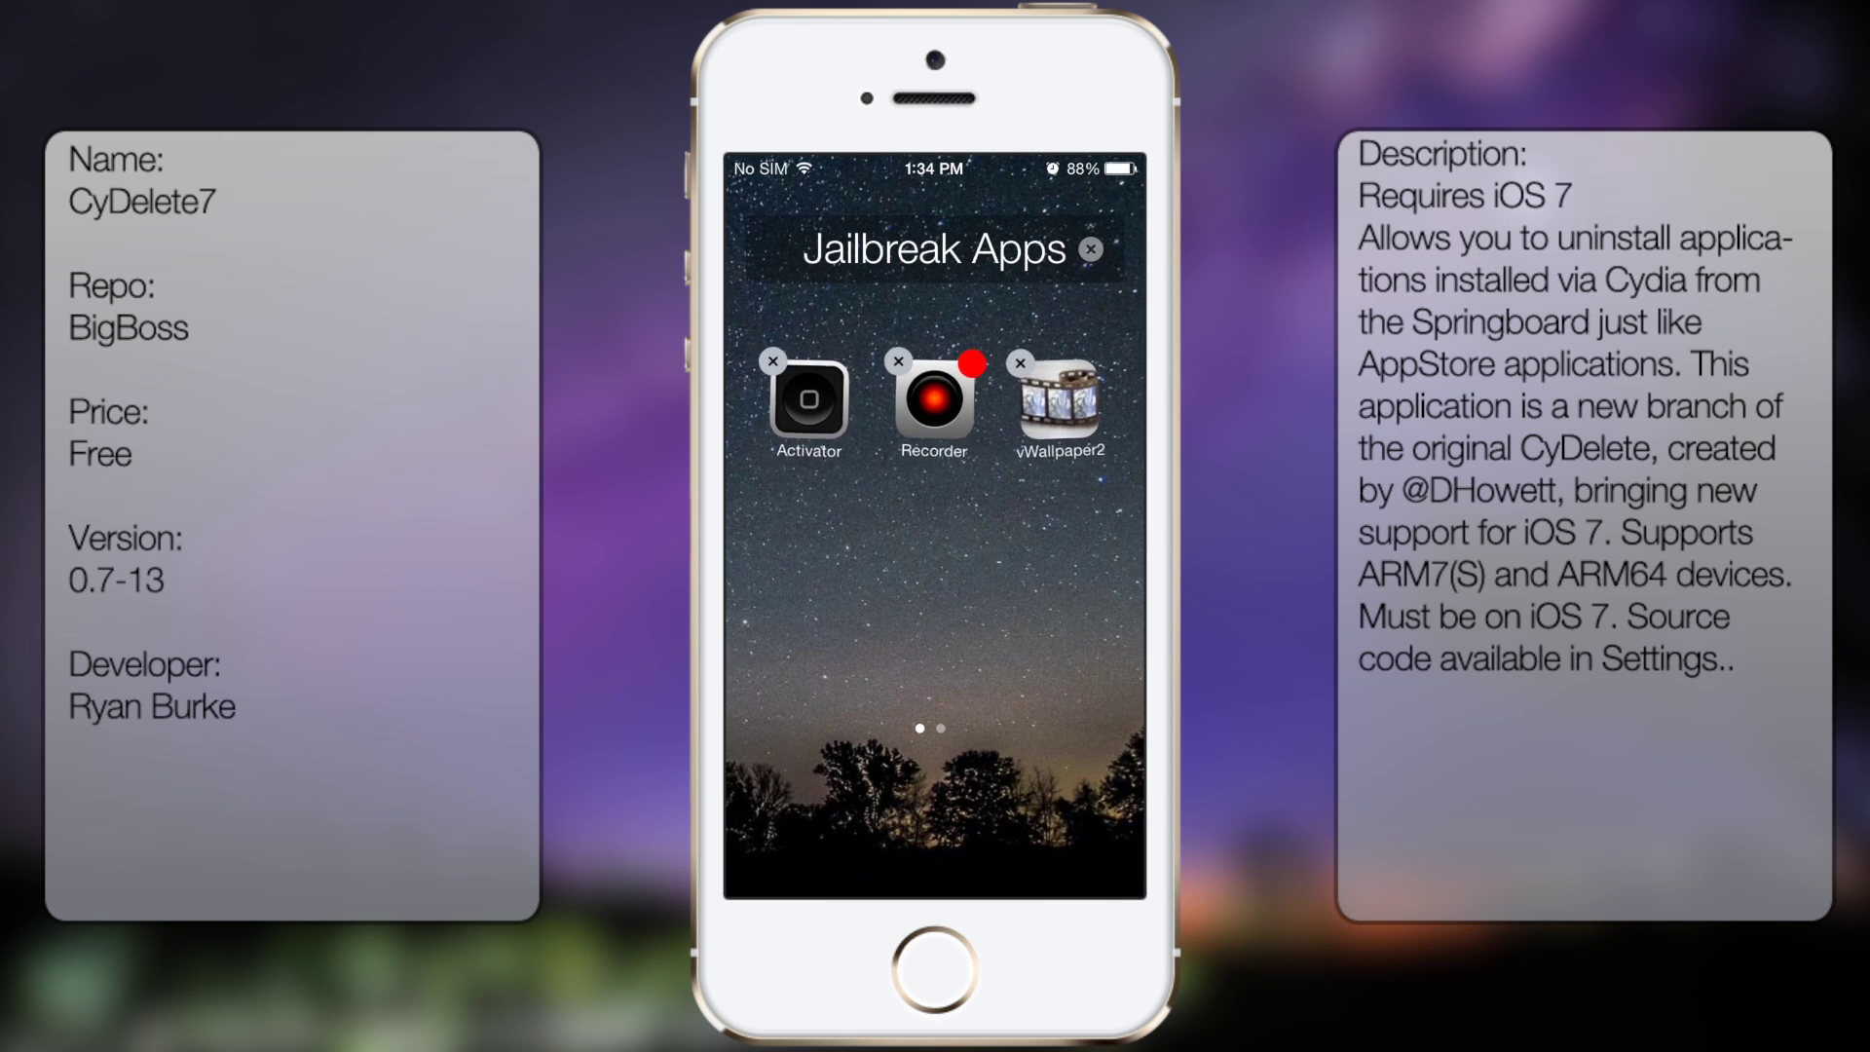
{"action": "left_click", "coordinate": [1019, 363]}
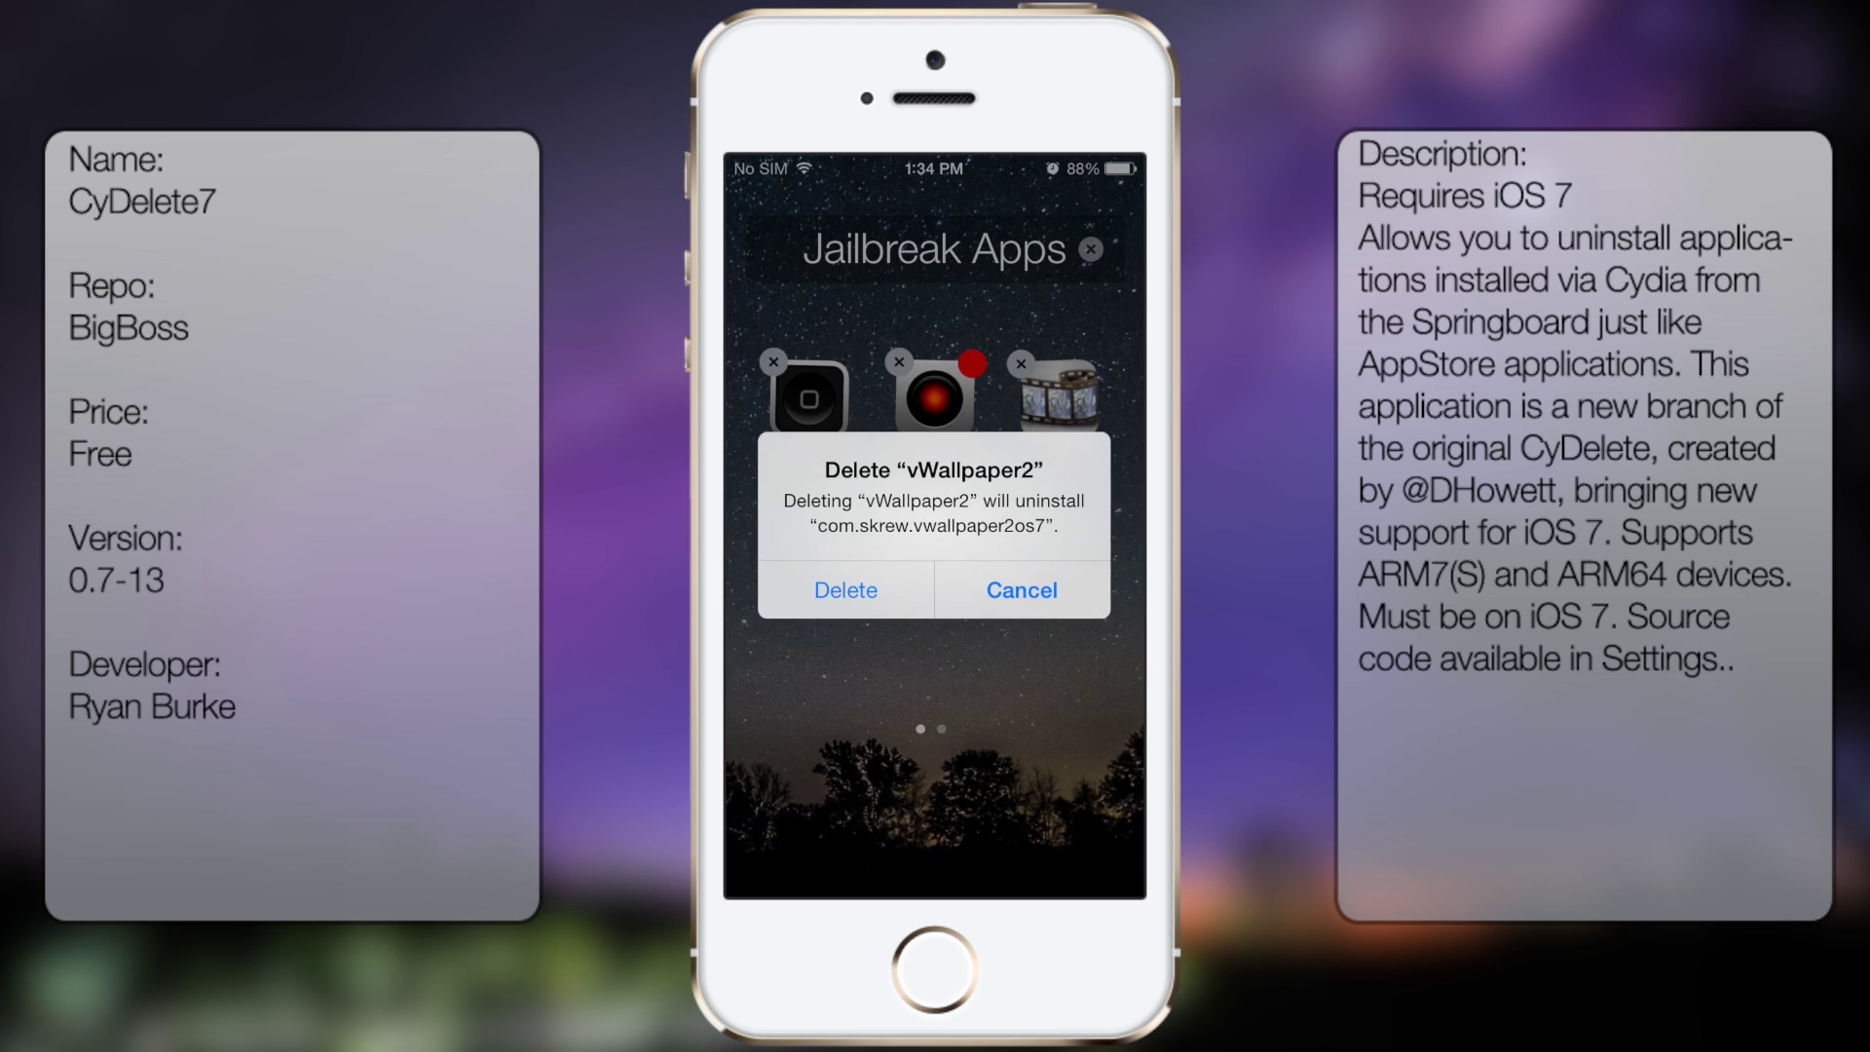
{"action": "left_click", "coordinate": [1021, 589]}
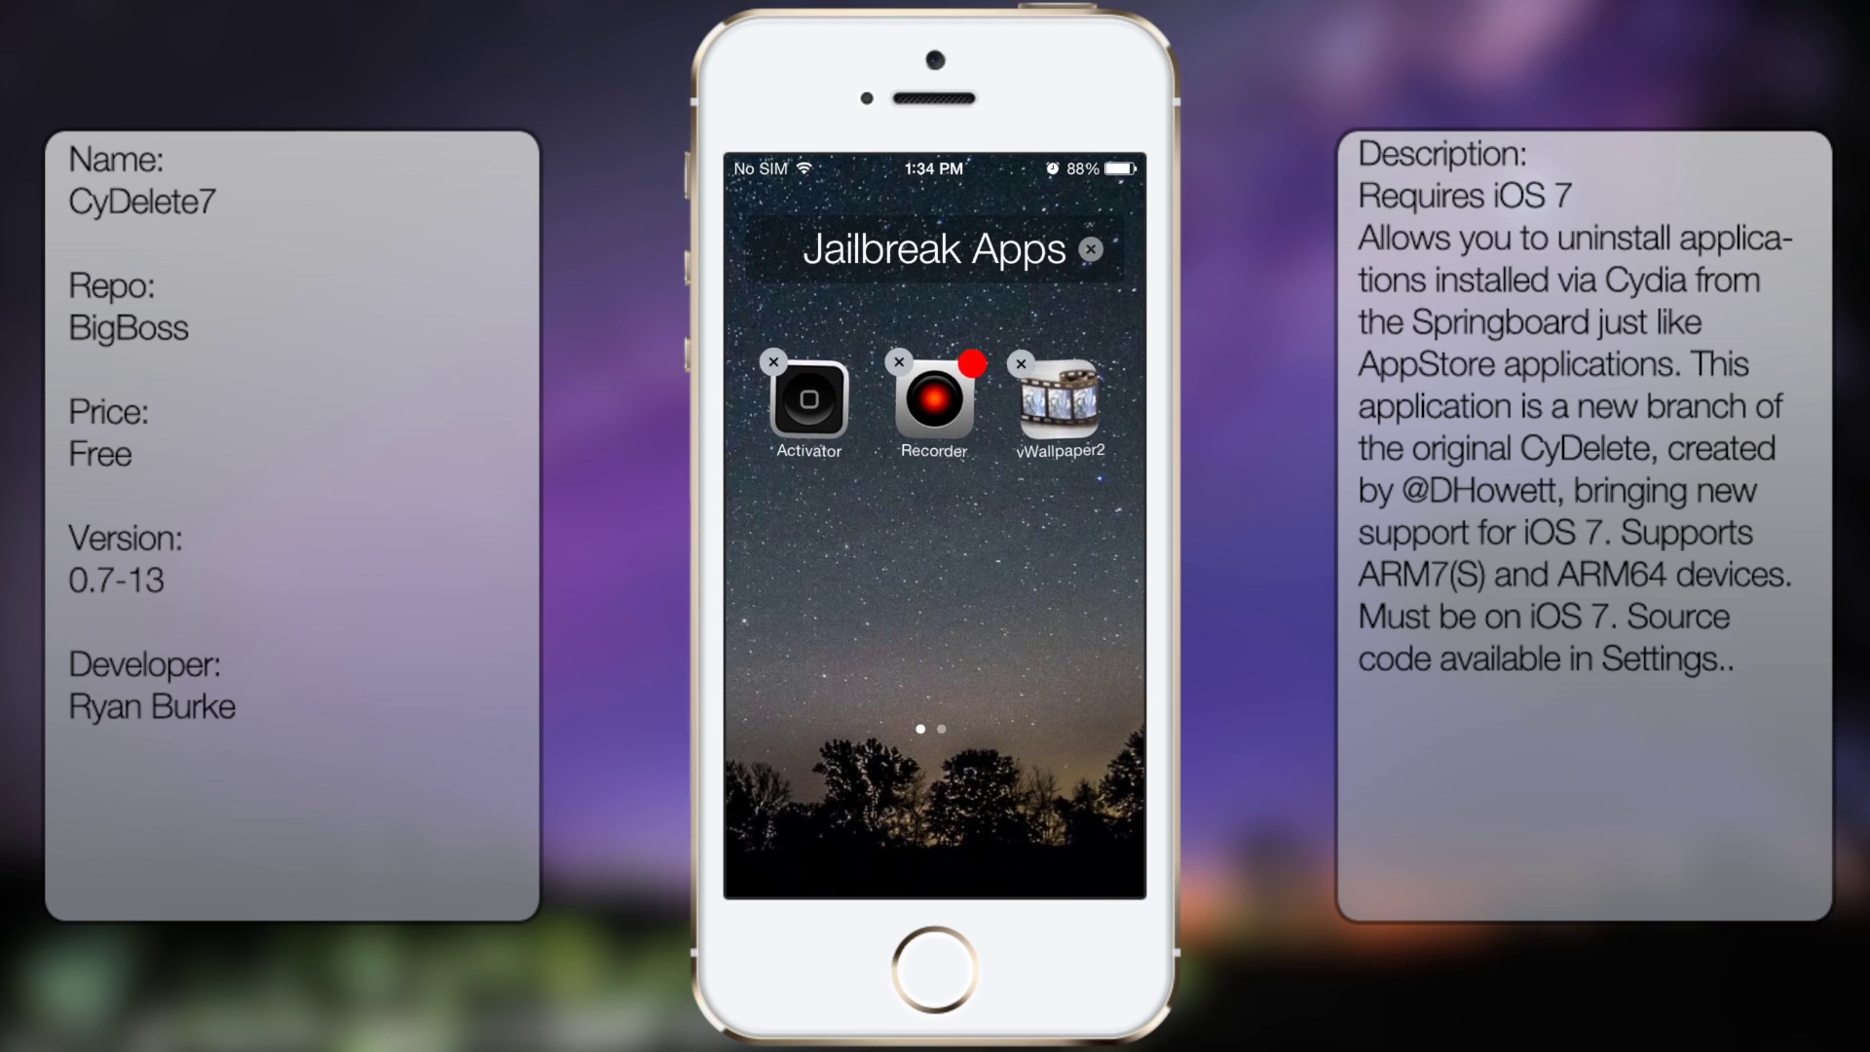
{"action": "key", "text": "Home"}
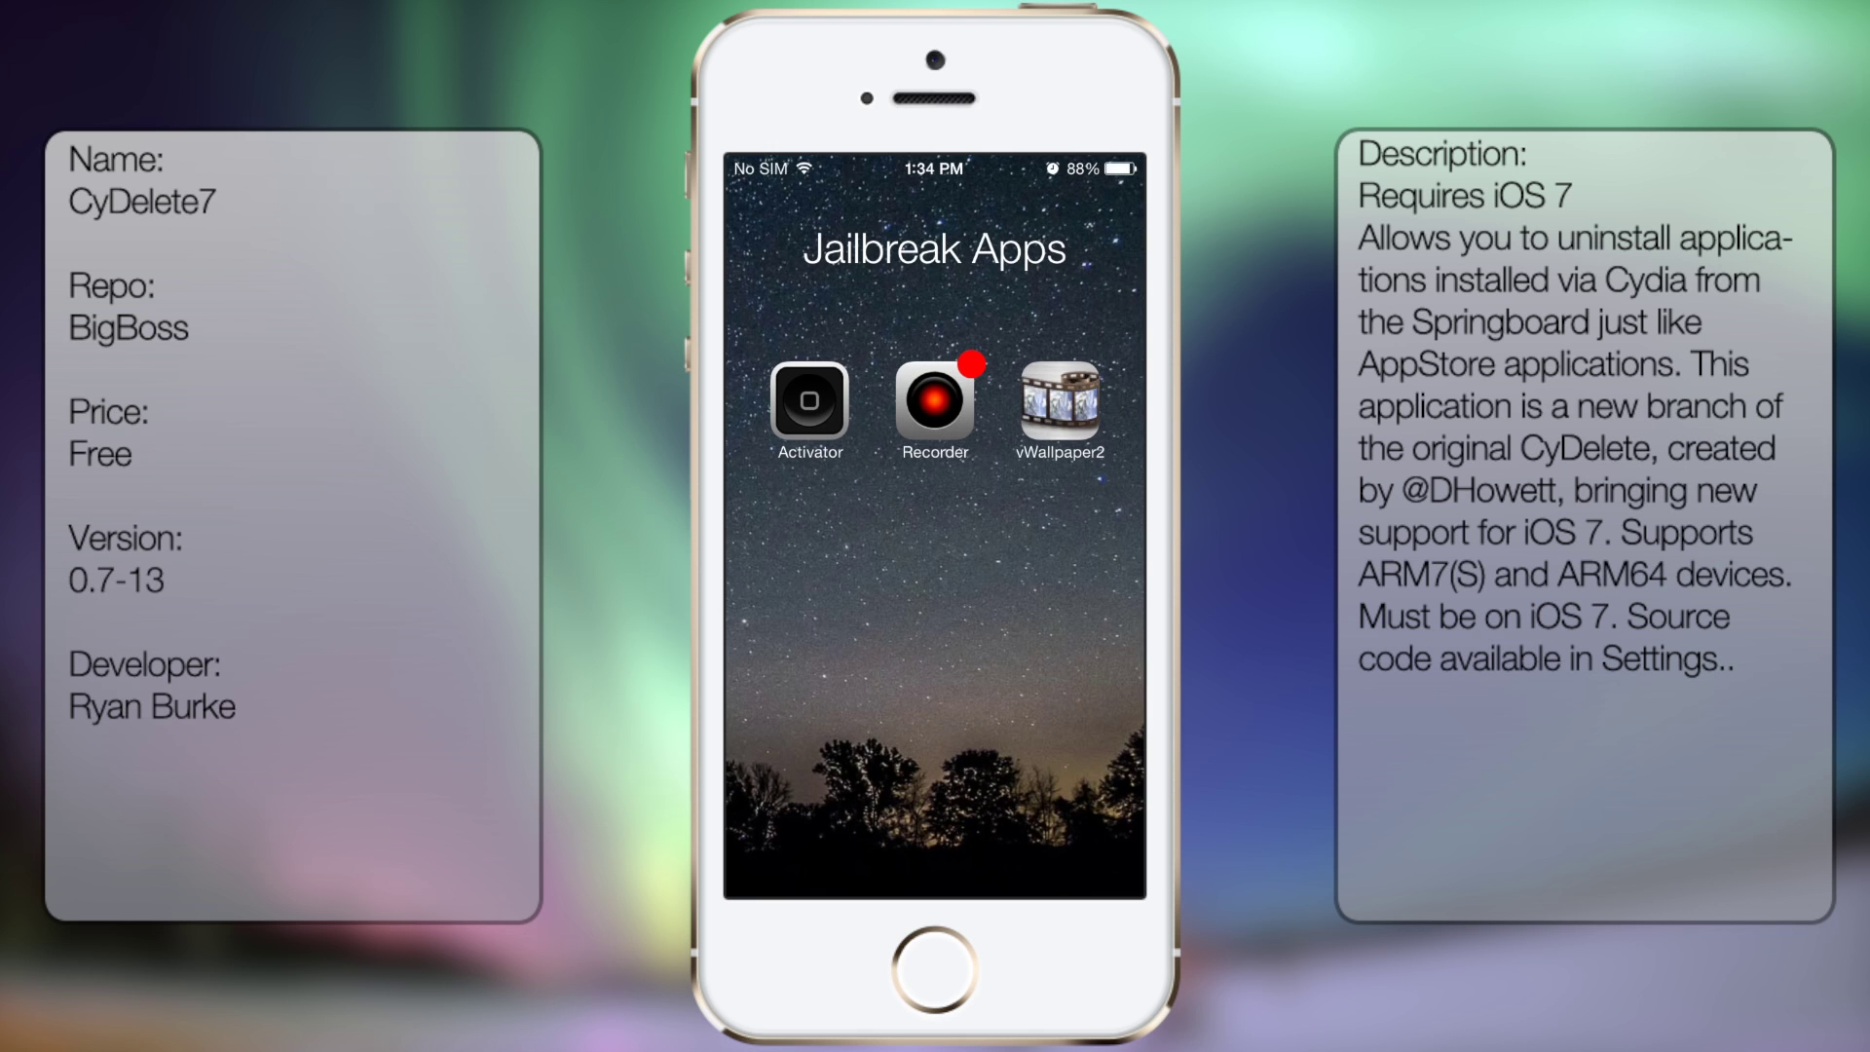
{"action": "key", "text": "Home"}
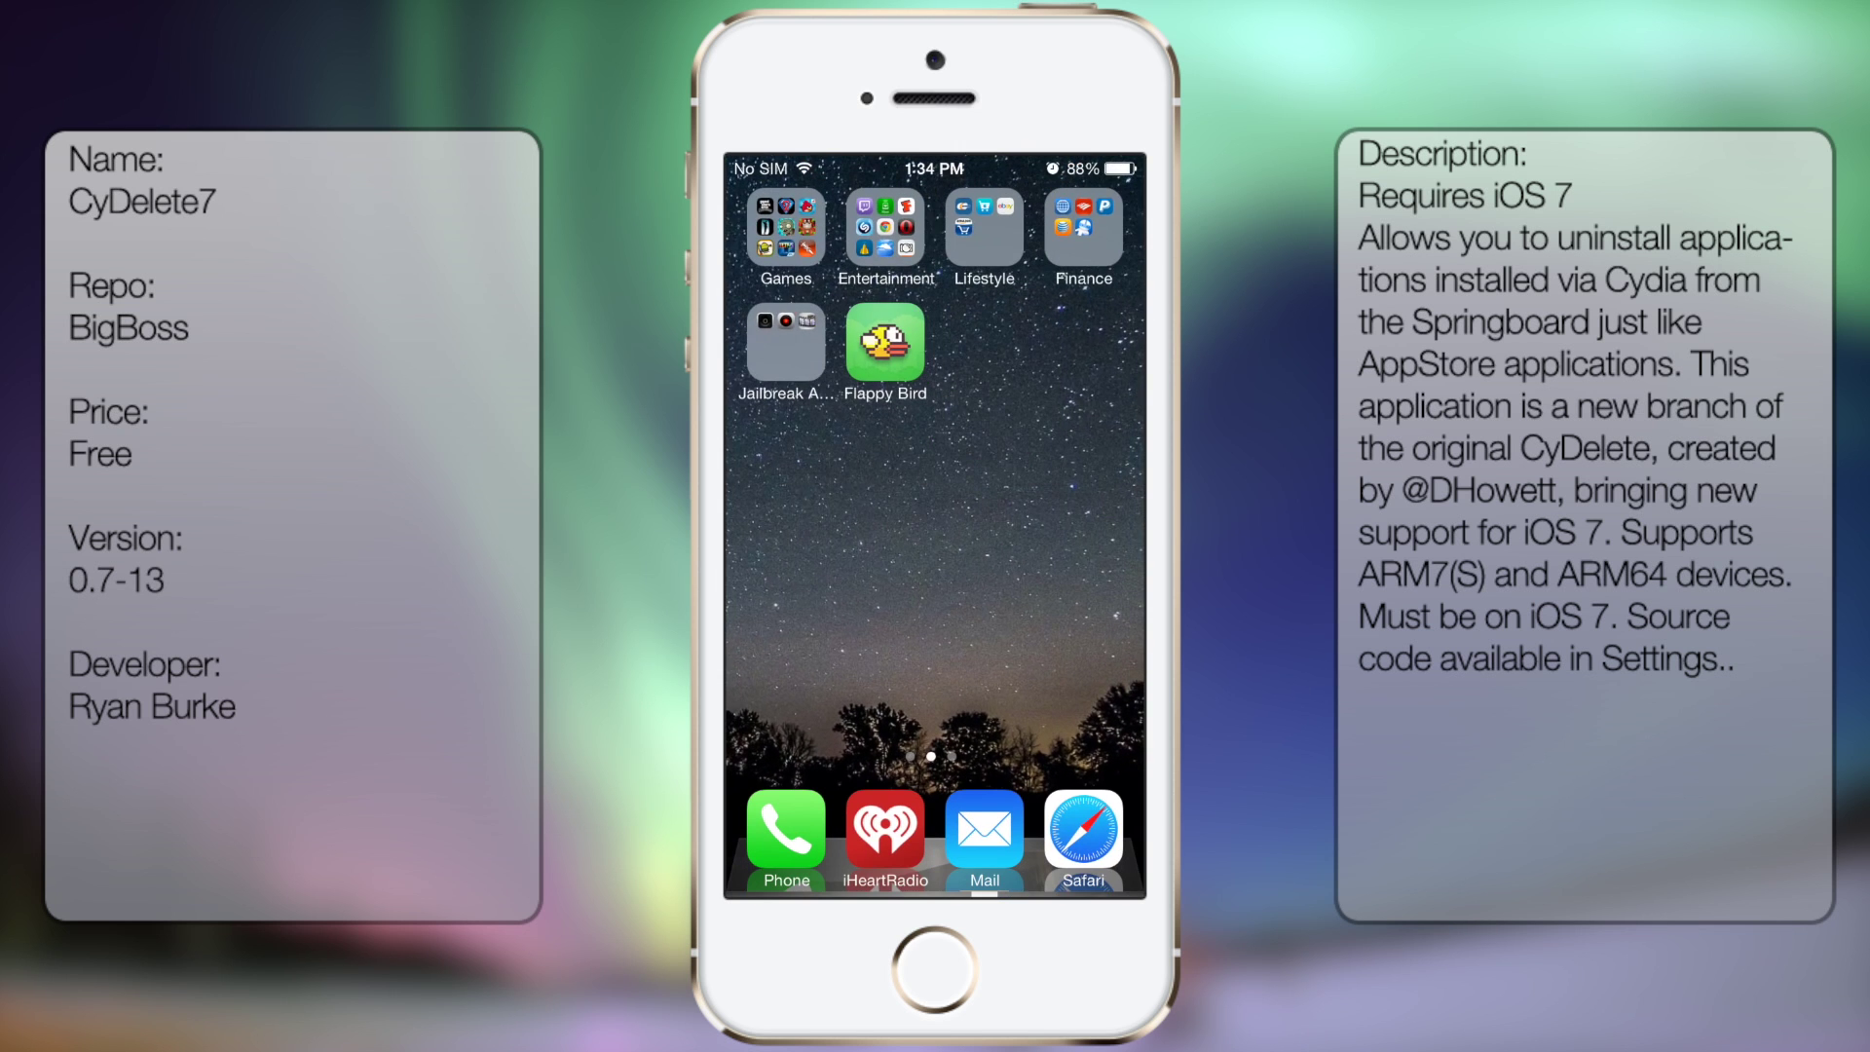
{"action": "key", "text": "Home"}
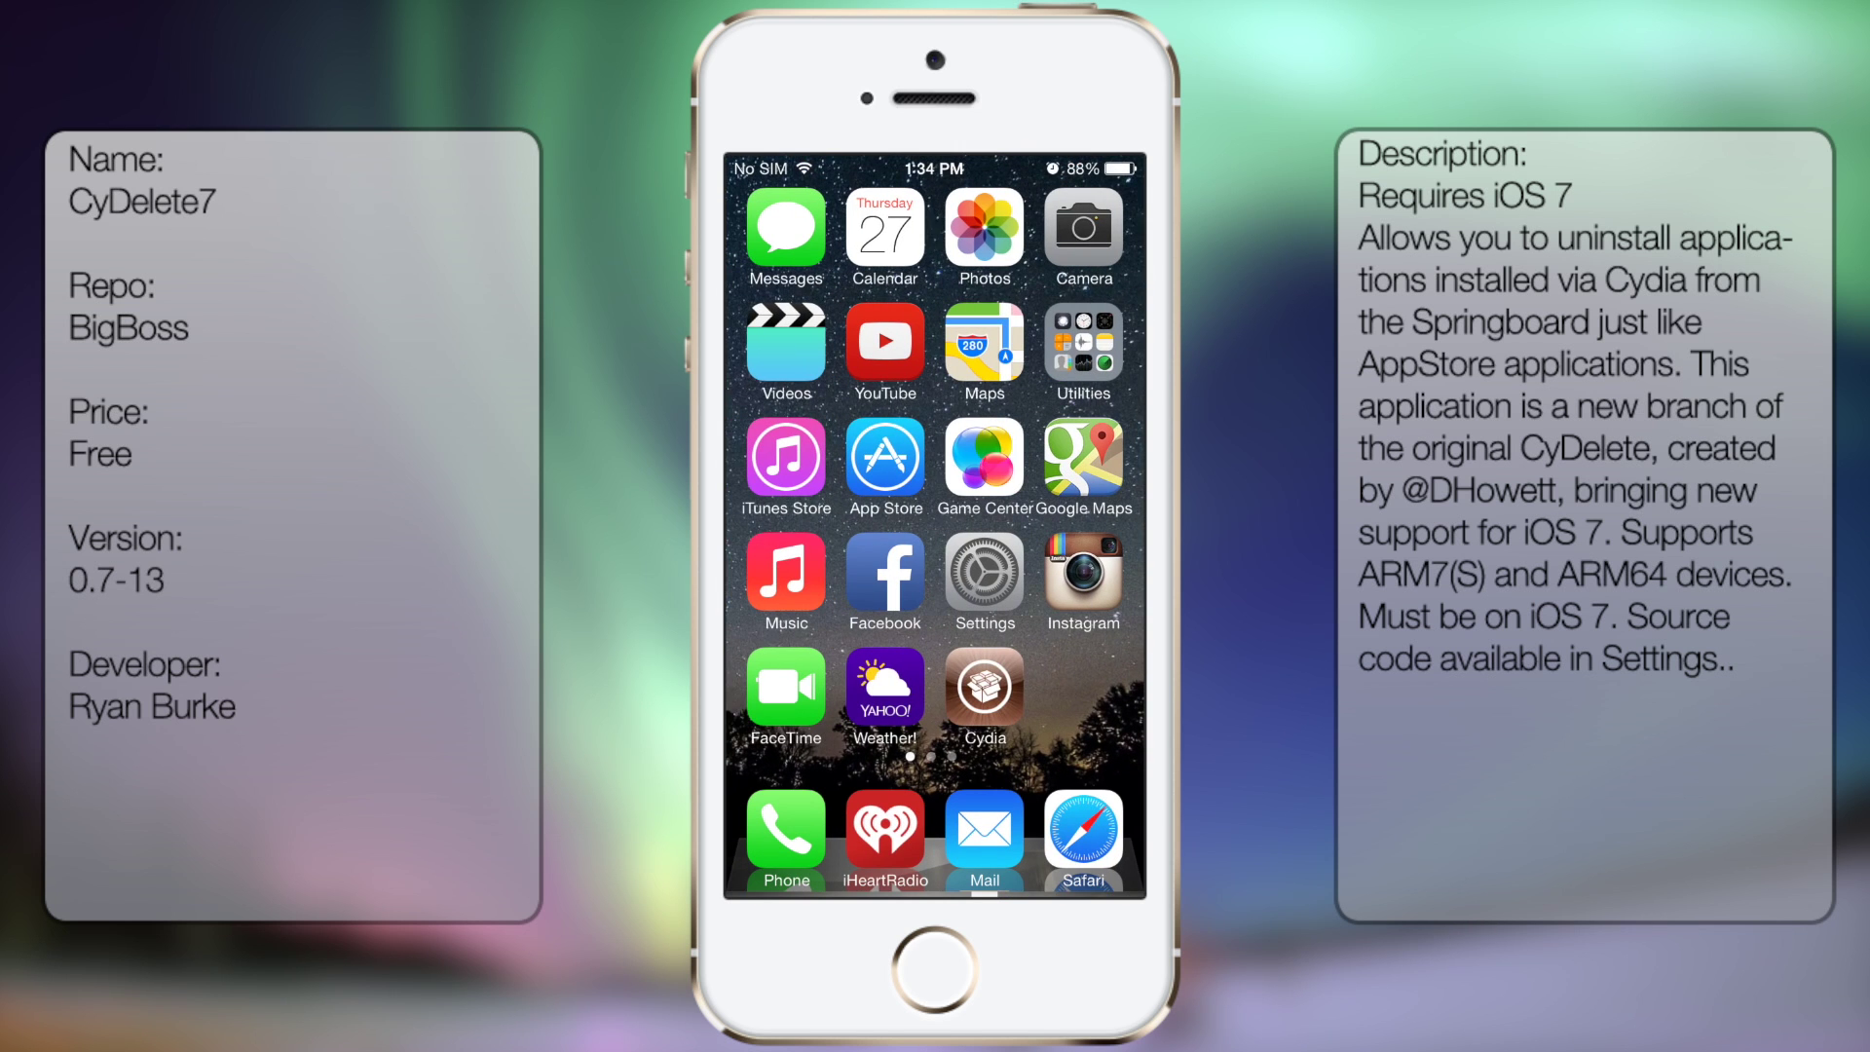